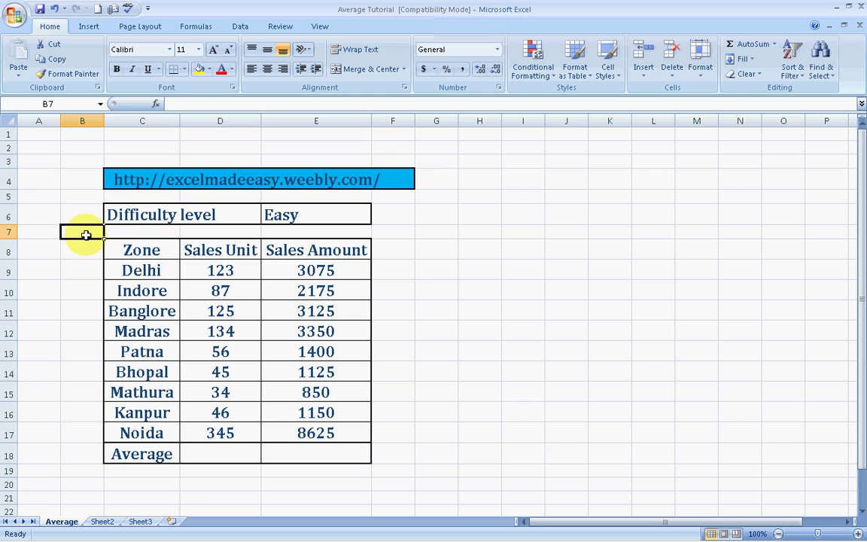
Step: Review the zone names, Sales Unit and Sales Amount columns from C8 down to row 18
key(Right)
key(Right)
key(Right)
key(Down)
key(Left)
key(Down)
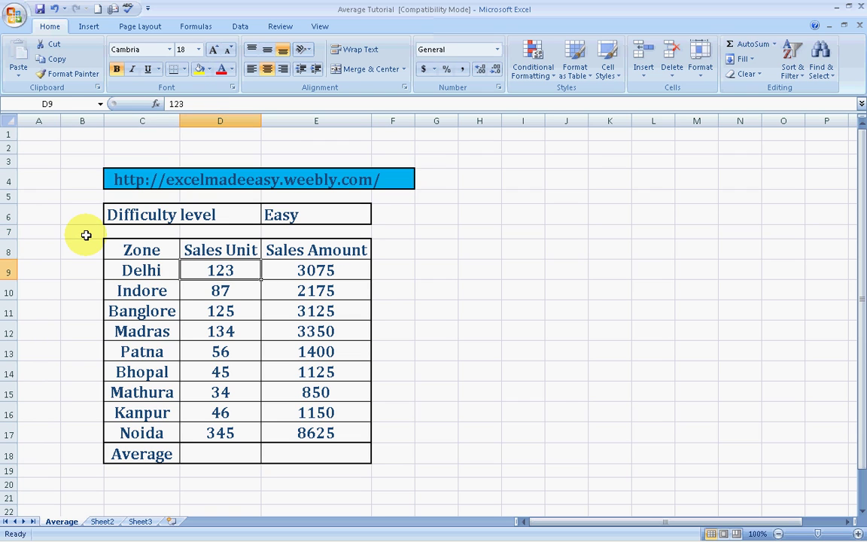
key(Left)
key(Up)
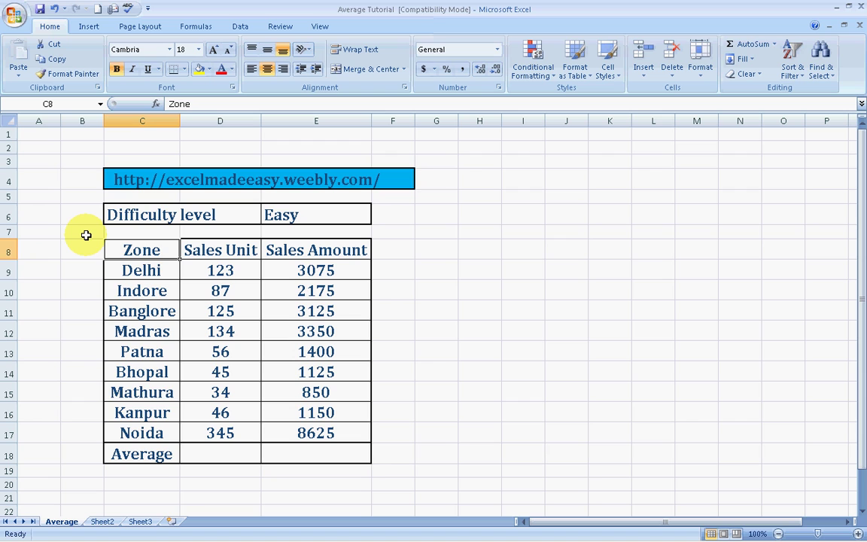
key(Down)
key(Down)
key(Up)
key(Down)
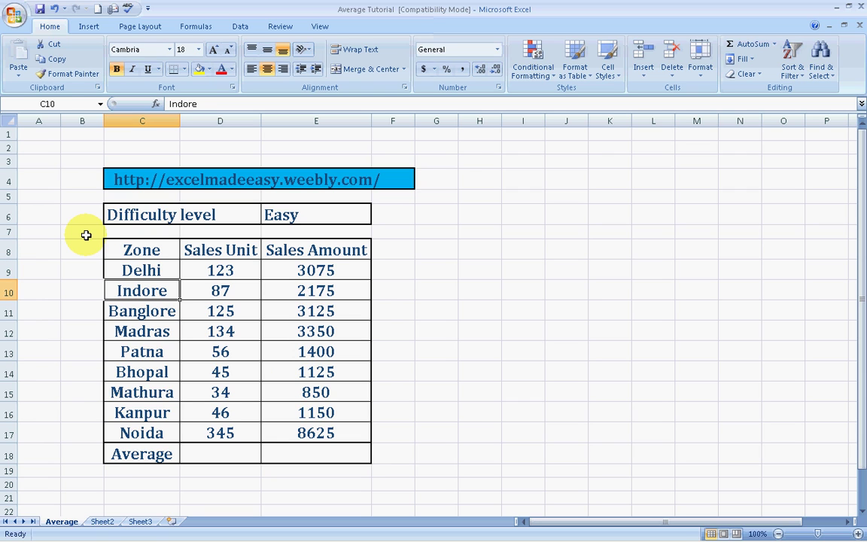
key(Down)
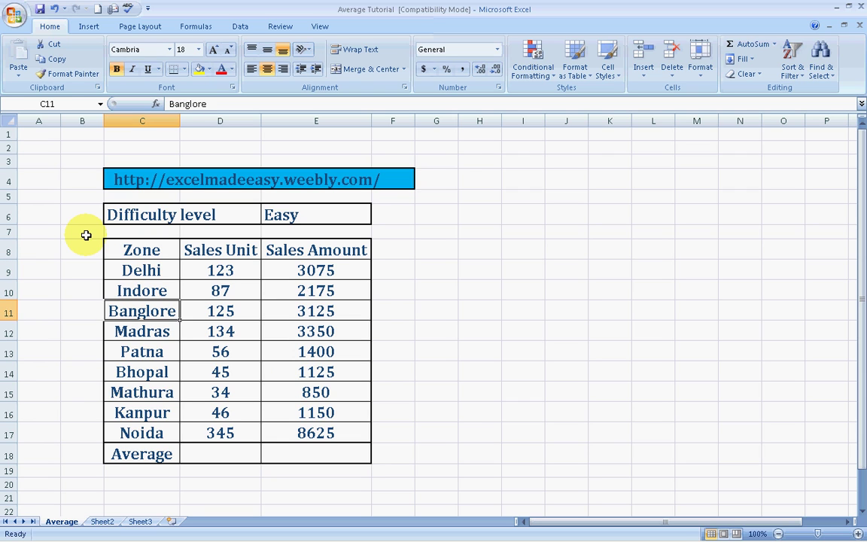
key(Down)
key(Down)
key(Down)
key(Down)
key(Down)
key(Down)
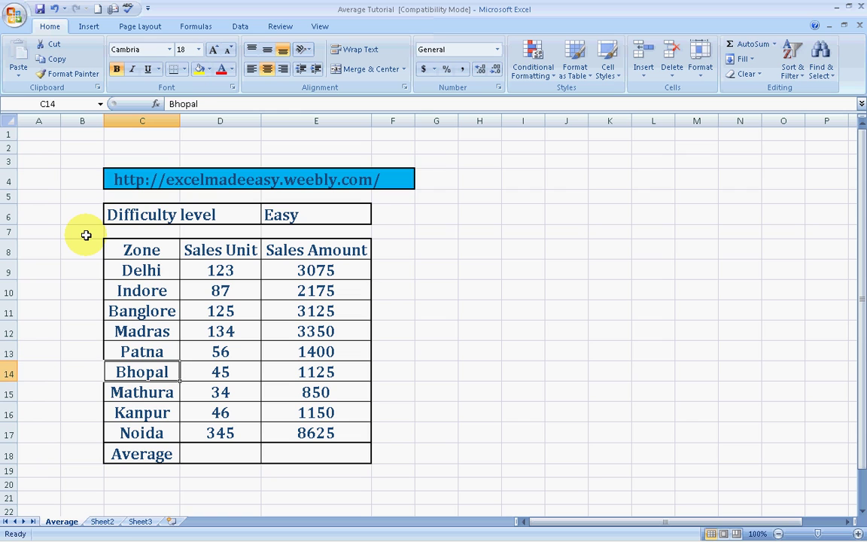
key(Up)
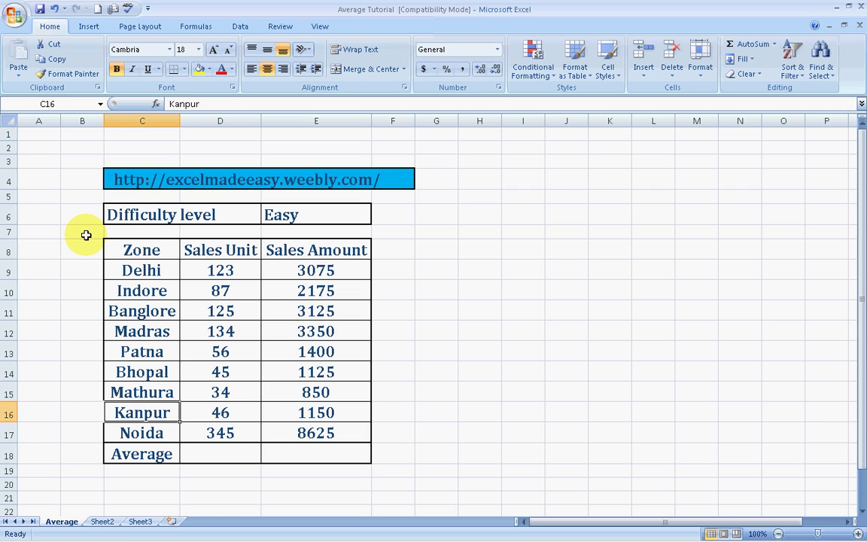
key(Up)
key(Up)
key(ctrl+Up)
key(Right)
key(Down)
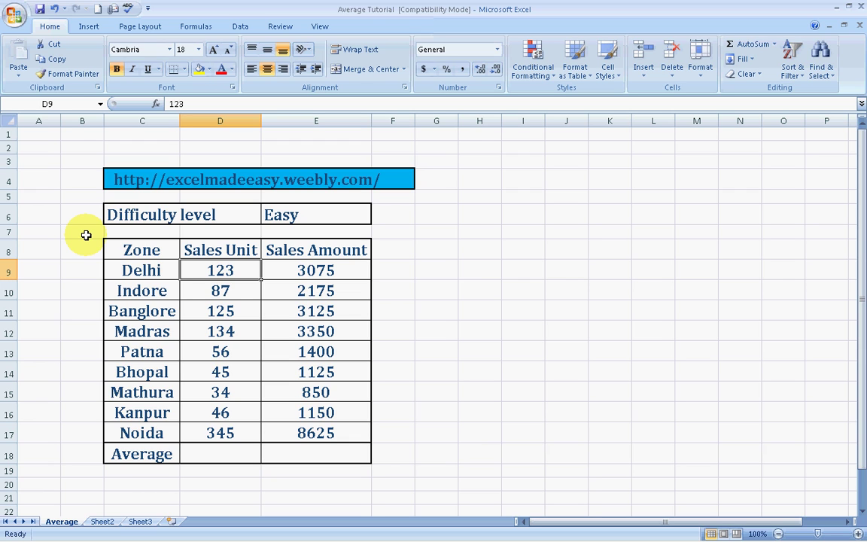
key(Down)
key(Down)
key(Down)
key(Down)
key(Up)
key(Up)
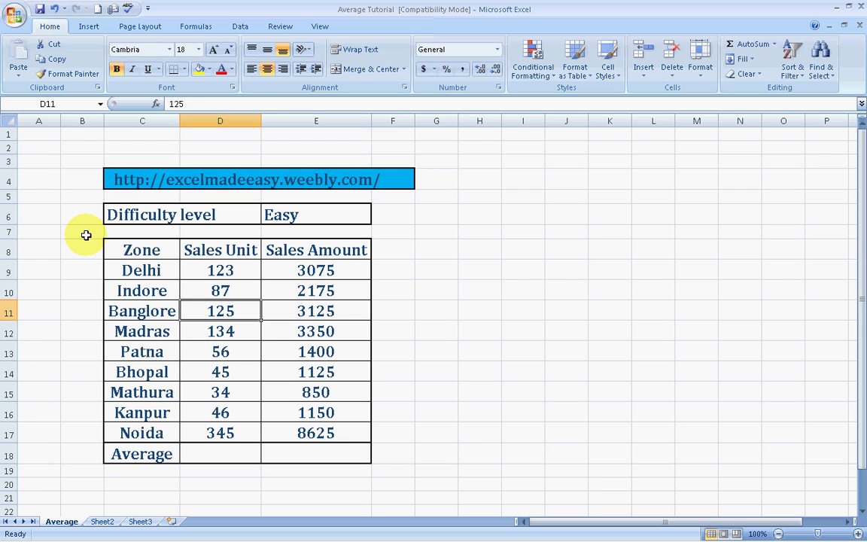
key(Up)
key(Up)
key(Up)
key(Right)
key(Down)
key(Down)
key(Down)
key(Down)
key(Down)
key(Down)
key(Down)
key(Down)
key(Down)
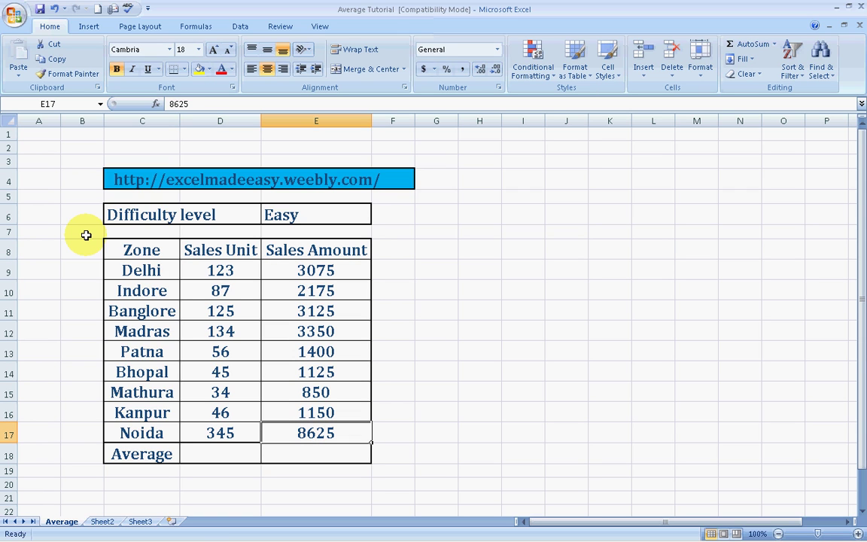
key(Up)
key(Left)
key(Up)
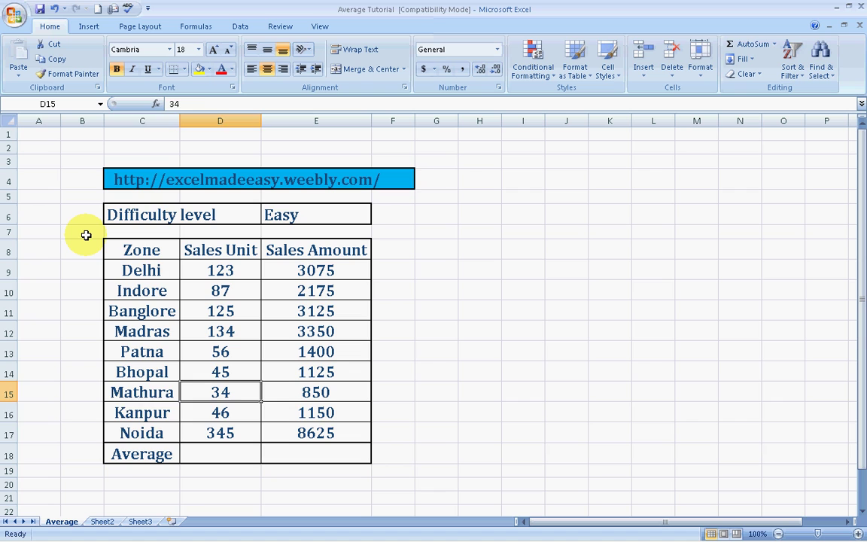
key(Left)
key(Down)
key(Down)
key(Right)
key(Down)
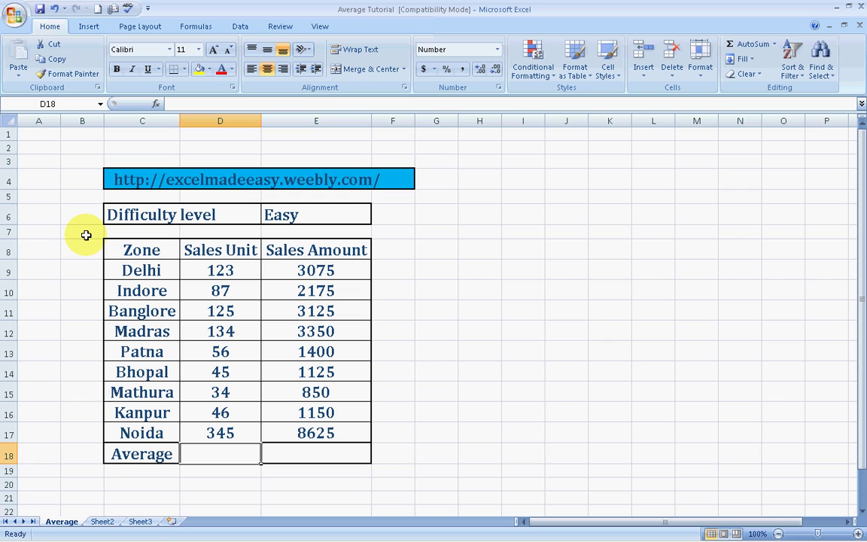
key(Right)
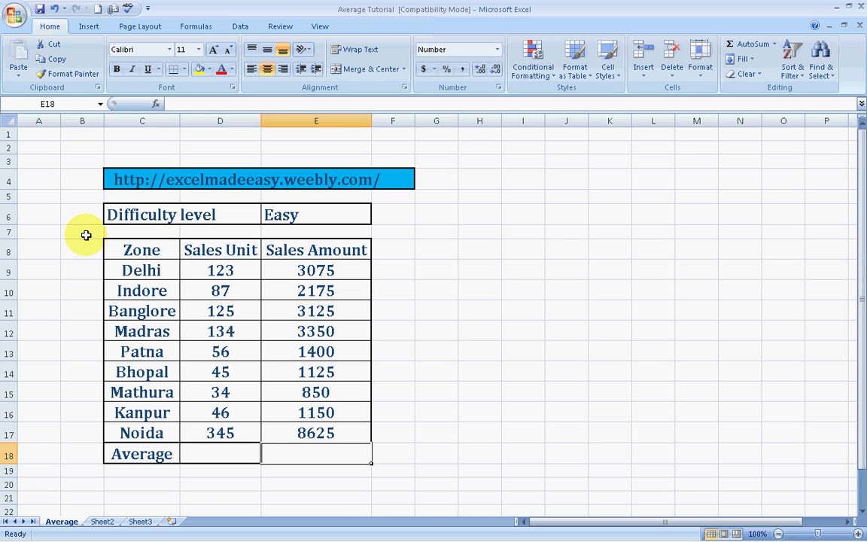
Step: In D18, enter =average and accept AVERAGE from the autocomplete list
key(Left)
key(Right)
key(Left)
text(=)
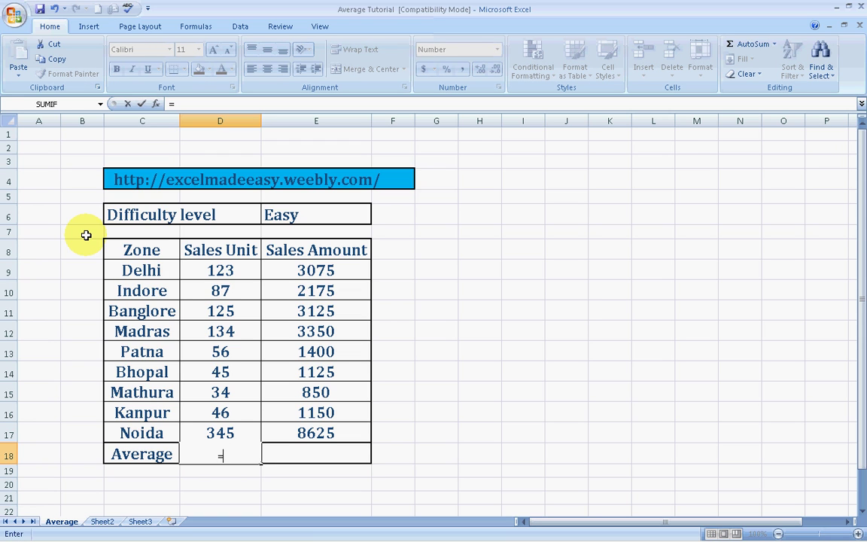
text(average)
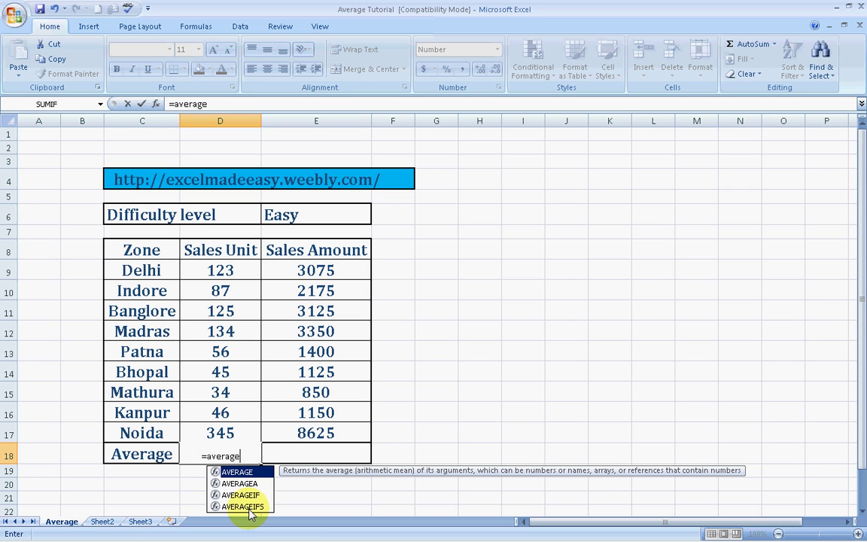
key(Tab)
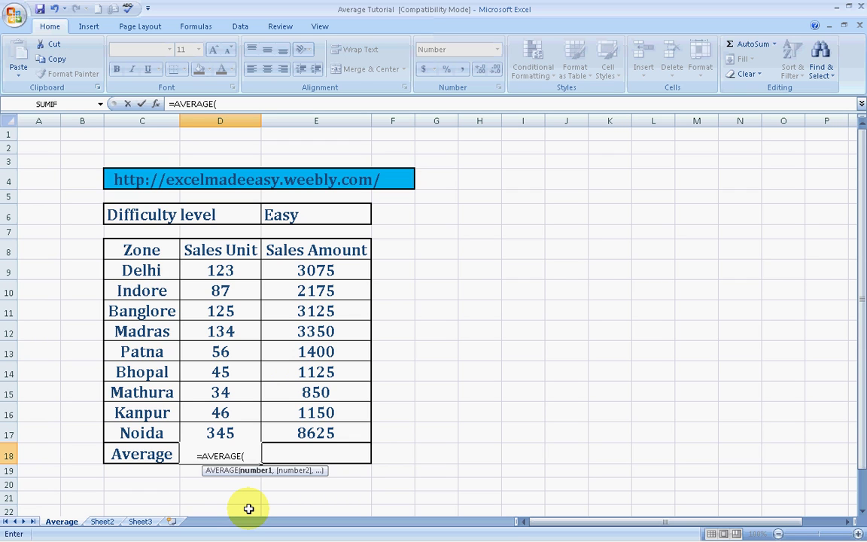
Step: Complete D18 as =AVERAGE(D9:D17) so it shows 111
key(Up)
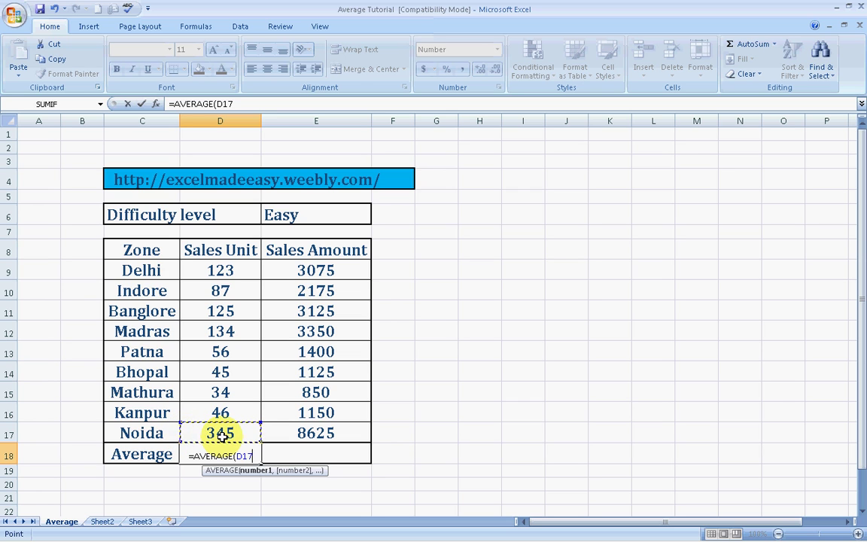
drag(222, 435, 220, 271)
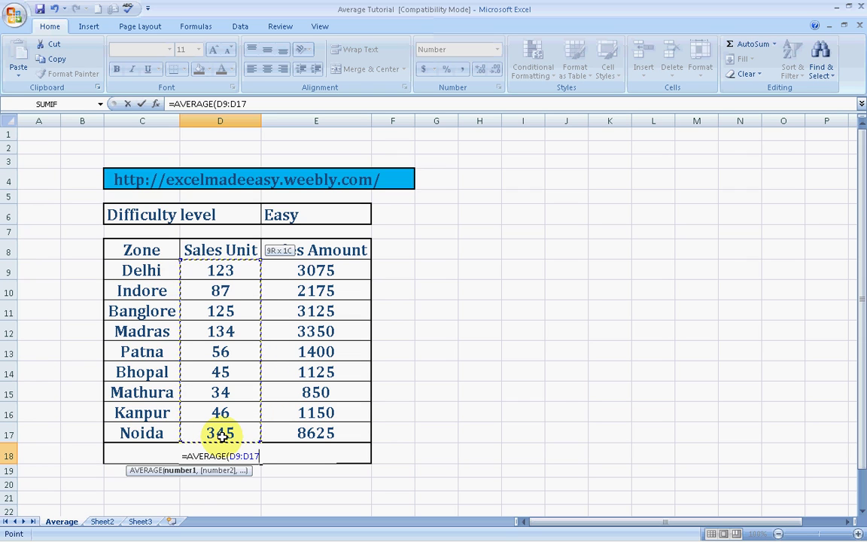
text())
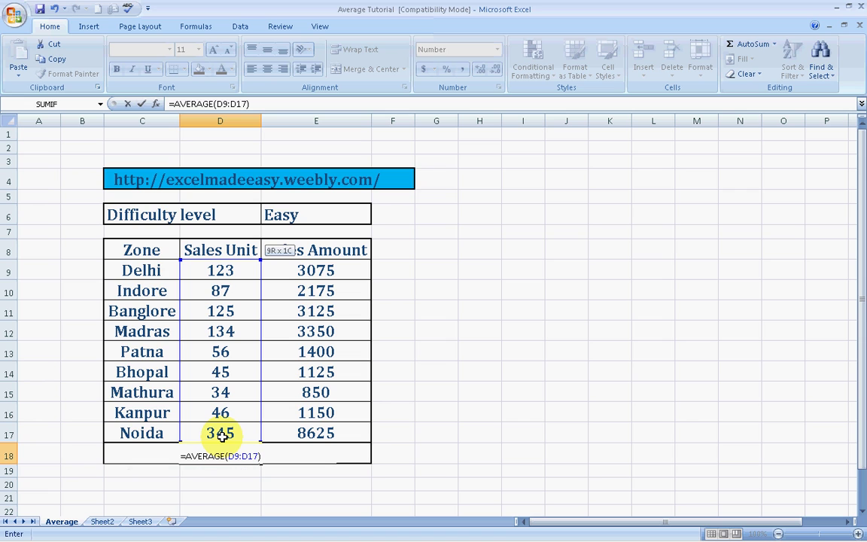
key(Return)
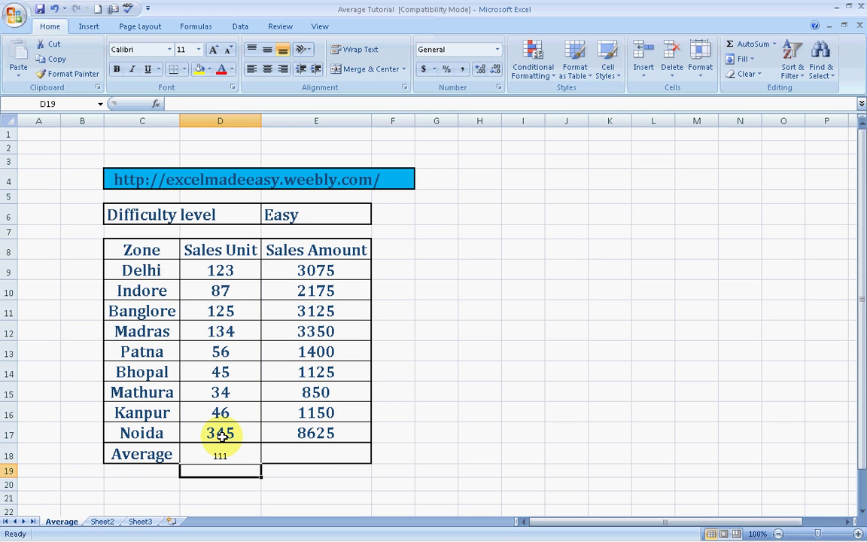
Step: Set the 111 result in D18 to font size 20, then move to E18
click(230, 450)
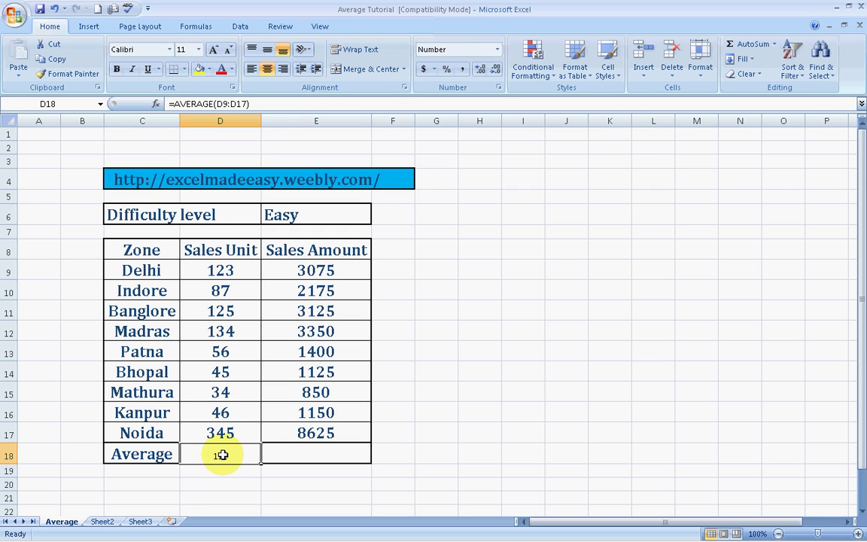
key(alt+h)
key(f)
key(s)
text(20)
click(170, 503)
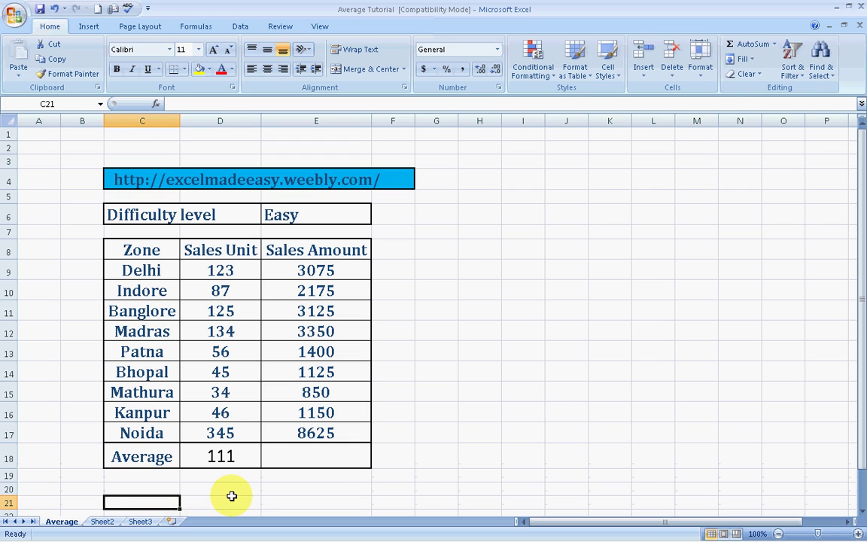
click(231, 498)
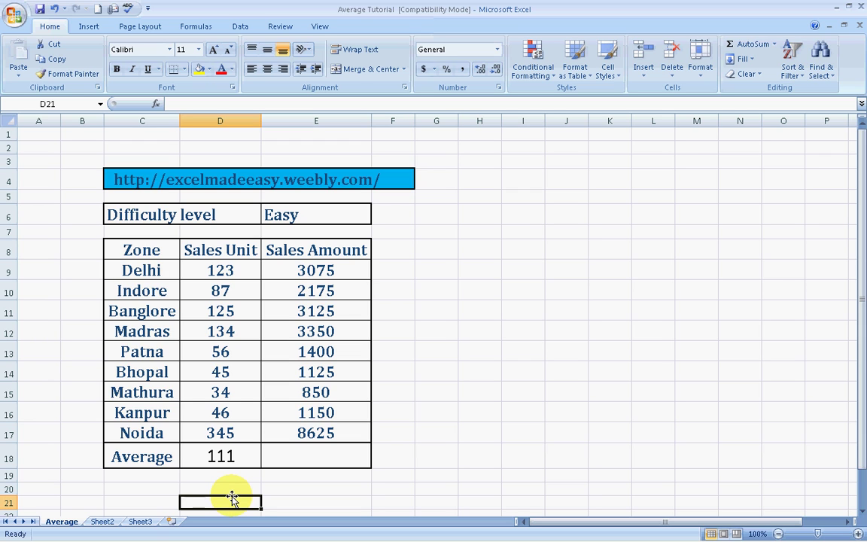
key(Up)
key(Up)
key(Up)
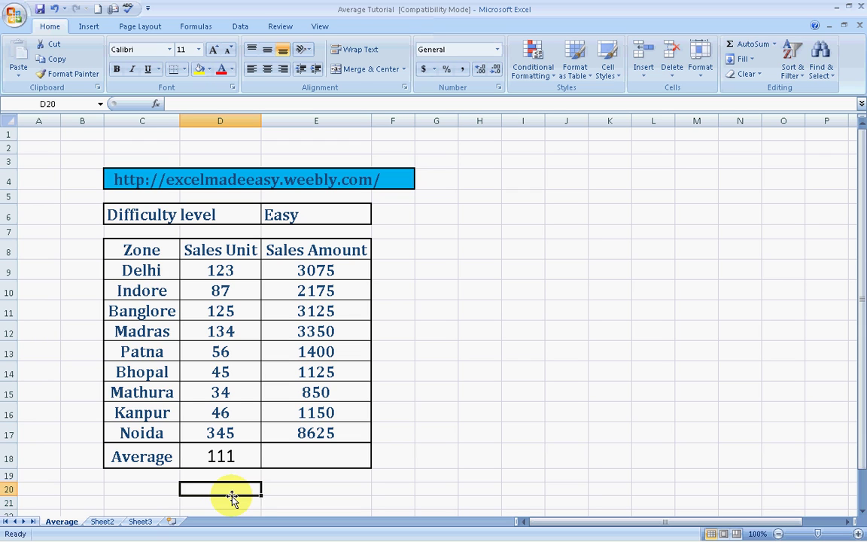
key(Right)
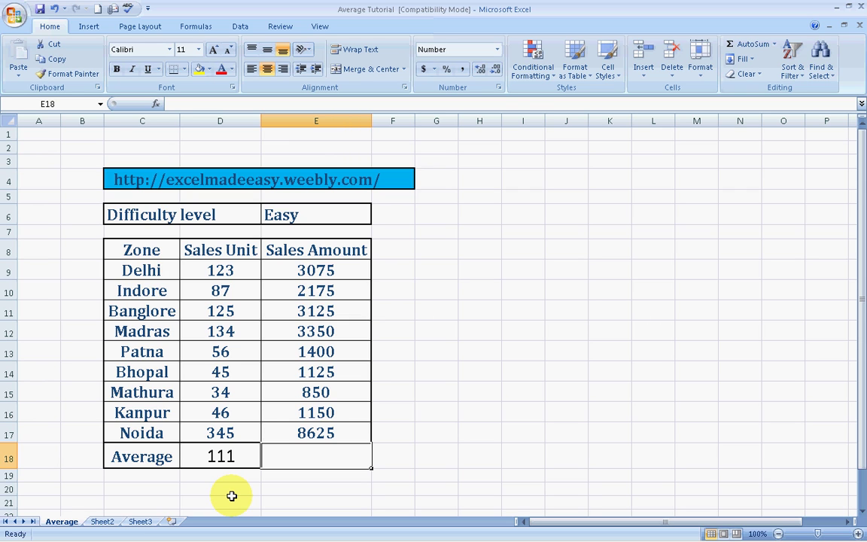
Step: Preview the average of the D9:D16 Sales Units in the status bar, select E18, and show the Formulas tab
drag(218, 272, 224, 343)
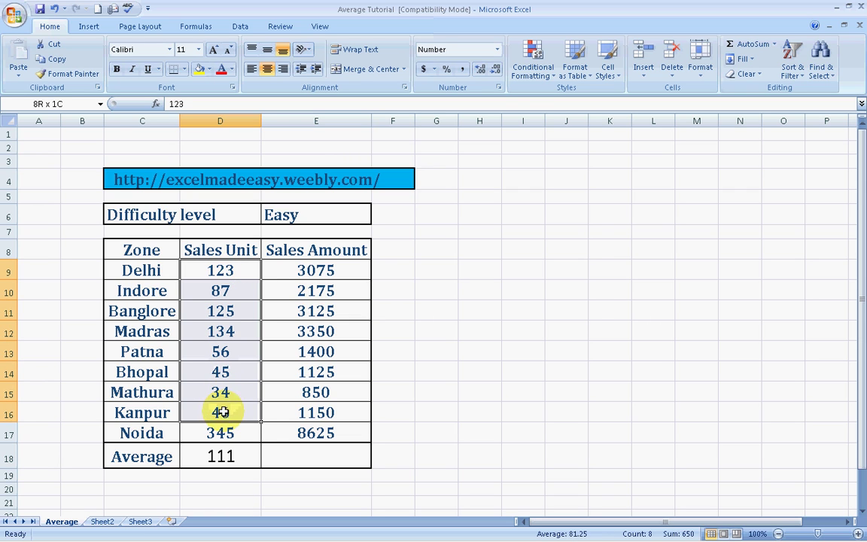
mouse_move(221, 412)
mouse_down()
mouse_move(219, 435)
mouse_move(221, 413)
mouse_up()
click(329, 455)
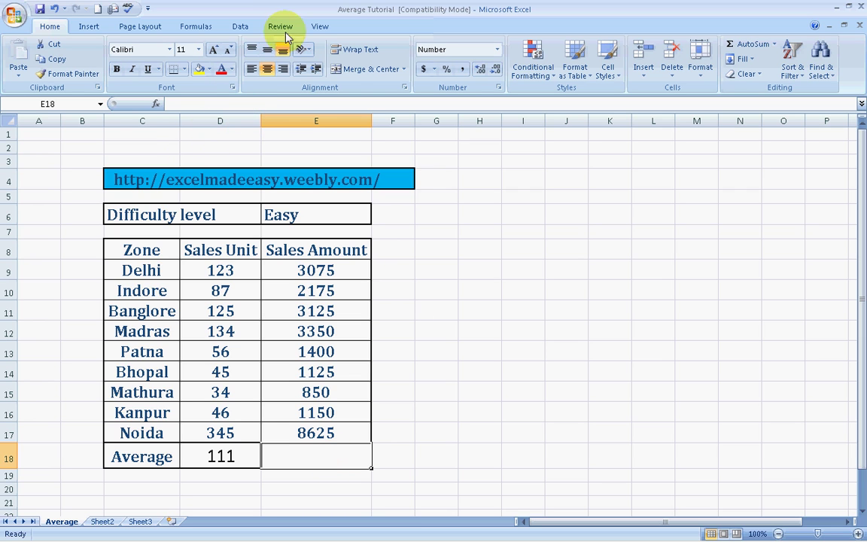
click(240, 27)
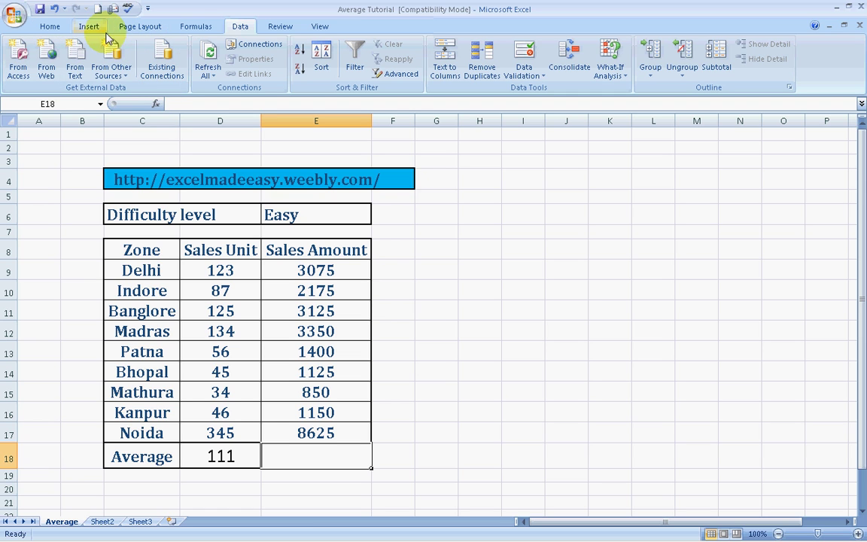
click(195, 28)
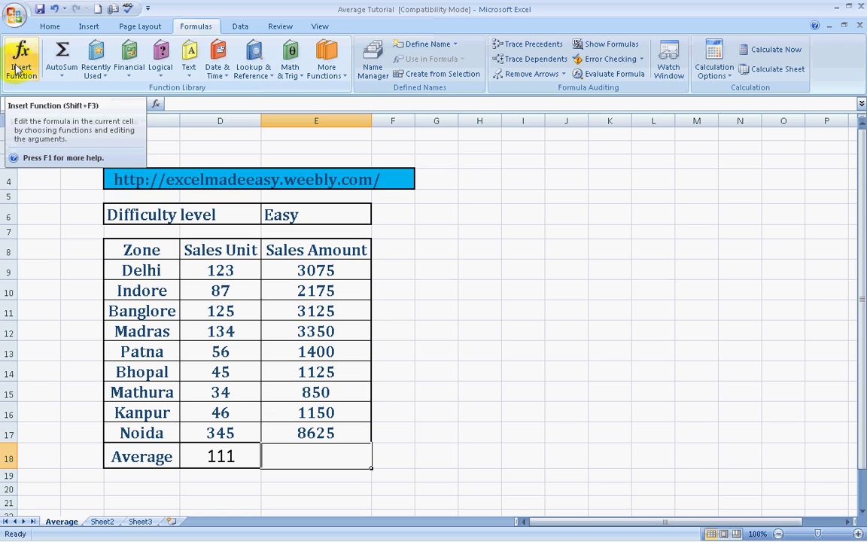
Step: Open Insert Function for E18 and search for 'average'
click(15, 68)
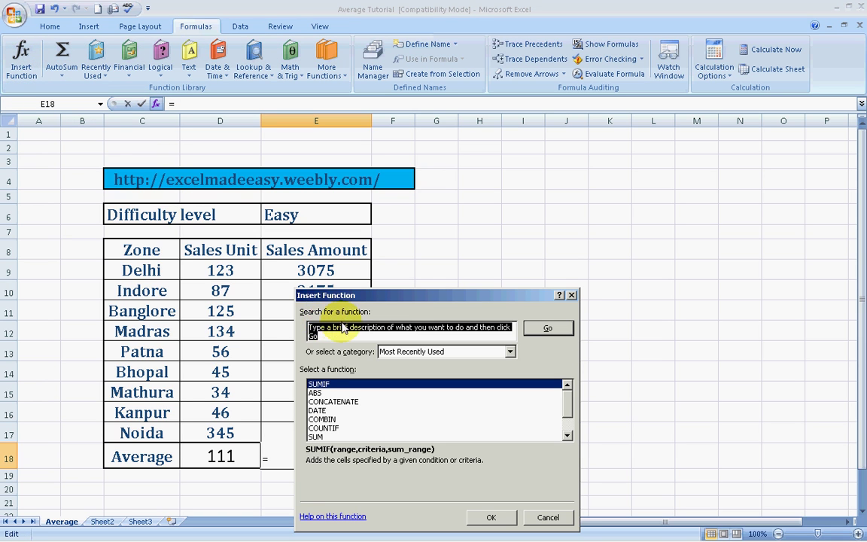
text(average)
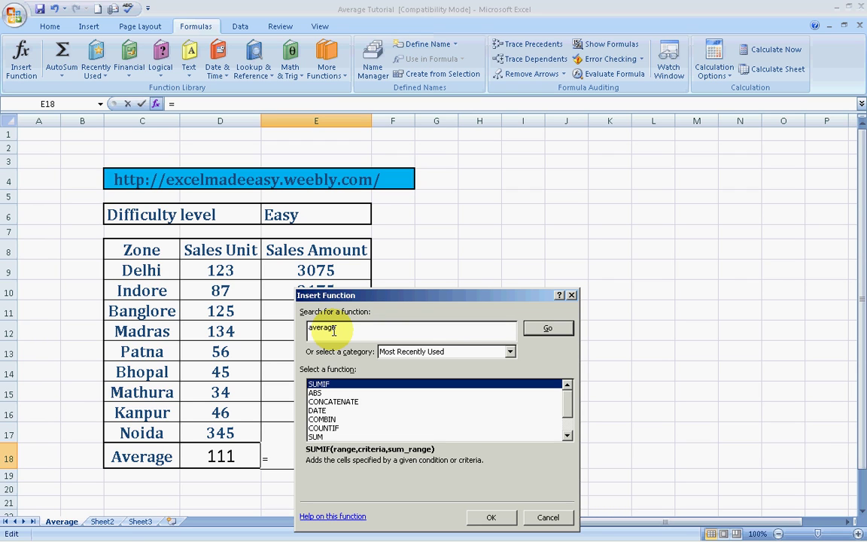
click(547, 325)
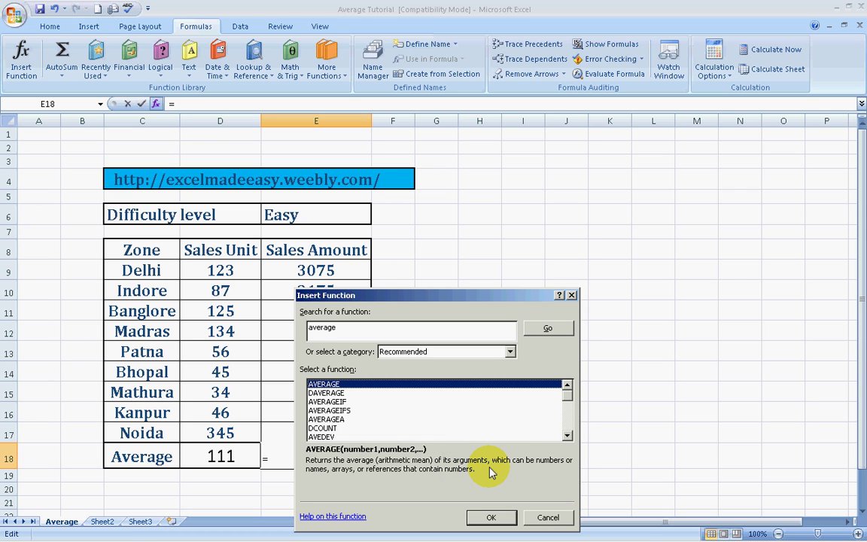
Step: Choose AVERAGE with Number1 set to E9:E17, giving 2764 in E18
click(491, 517)
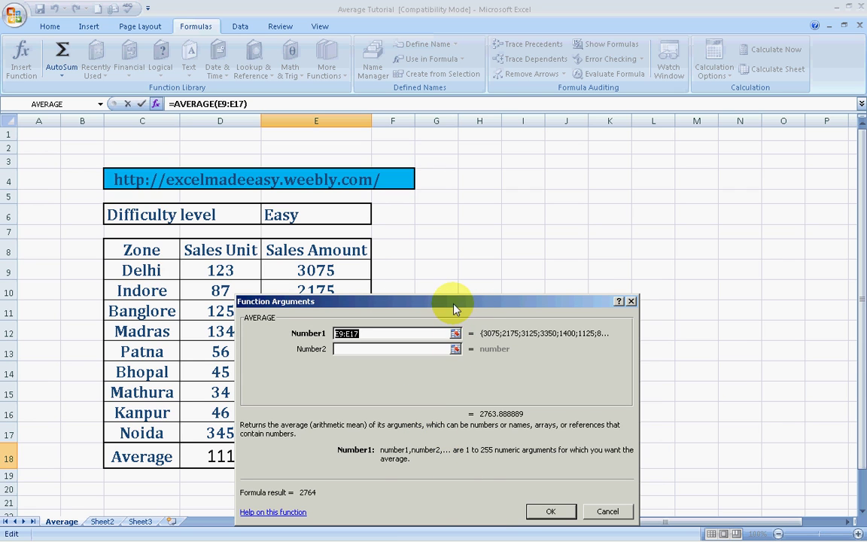
drag(455, 309, 585, 276)
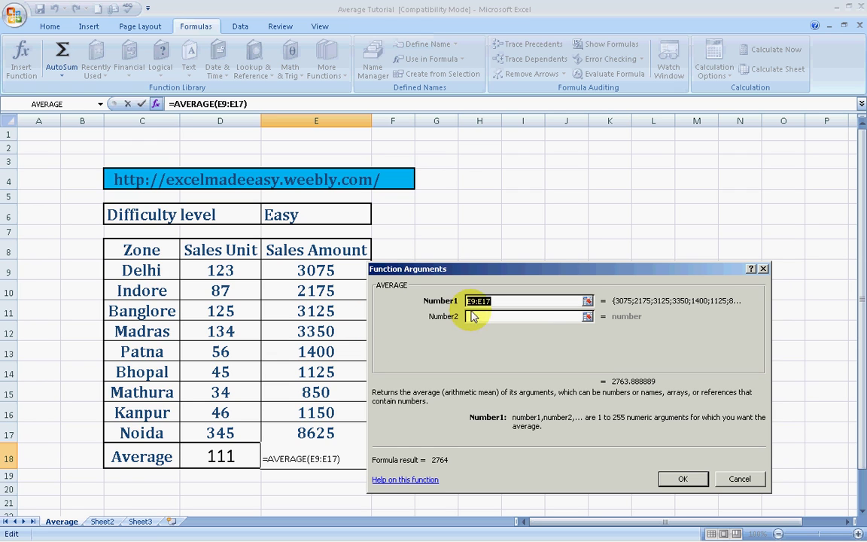
click(242, 272)
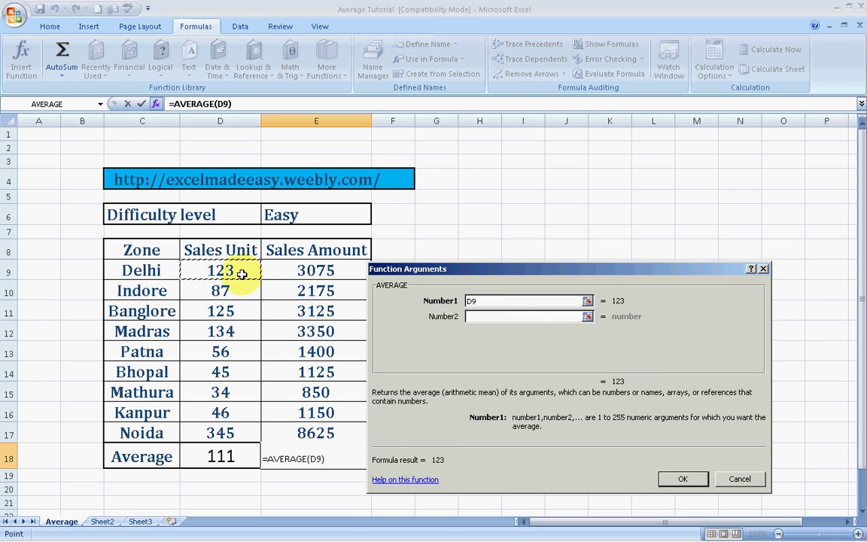
key(shift+Down)
key(shift+Down)
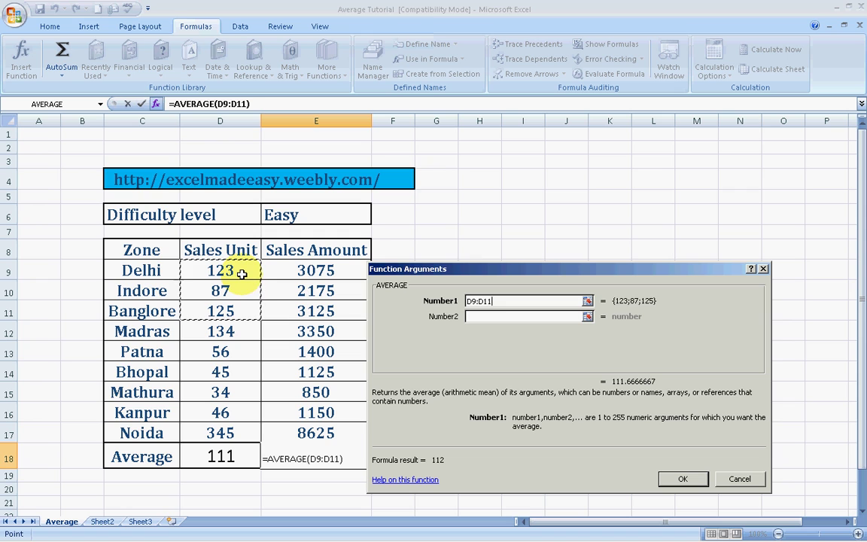
key(Right)
key(Right)
key(Left)
key(shift+Down)
key(shift+Down)
key(shift+Down)
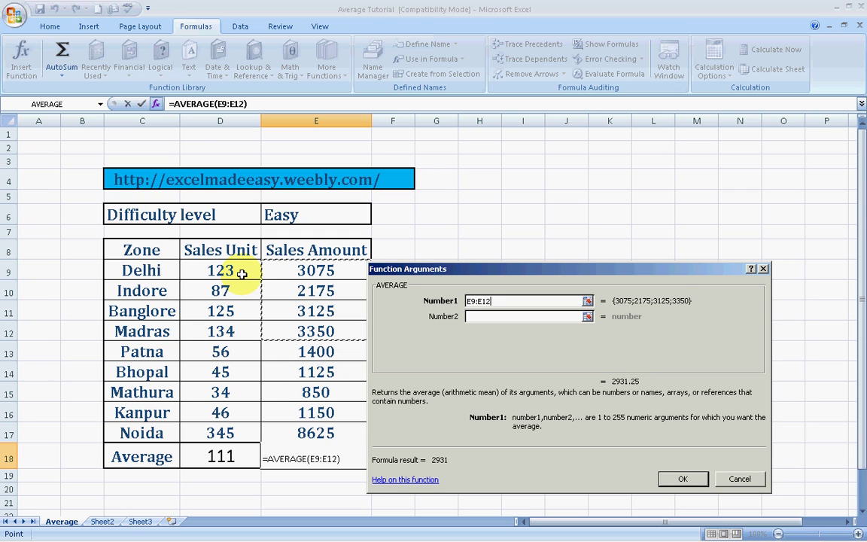
key(shift+Down)
key(shift+Down)
key(shift+Down)
key(shift+Down)
key(shift+Down)
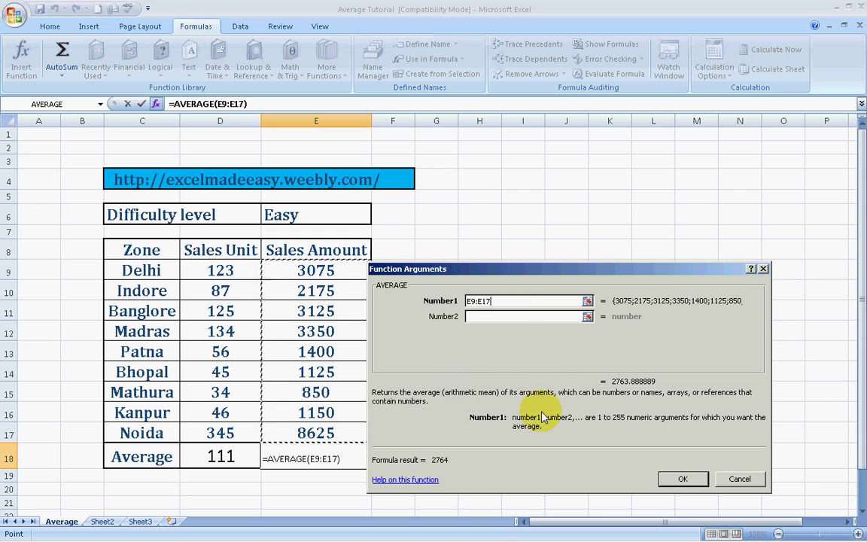
click(681, 480)
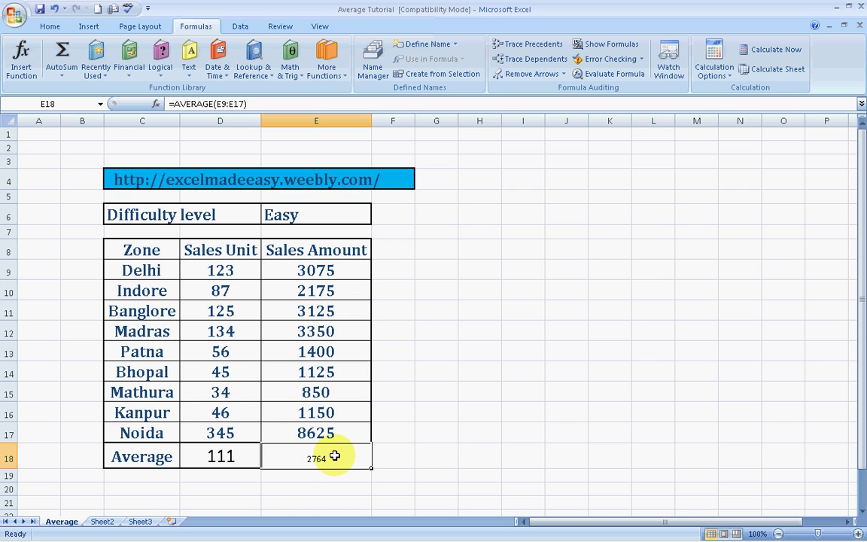
Step: Set the 2764 in E18 to font size 21 with Alt+H, FS, then reselect E18
key(alt)
key(h)
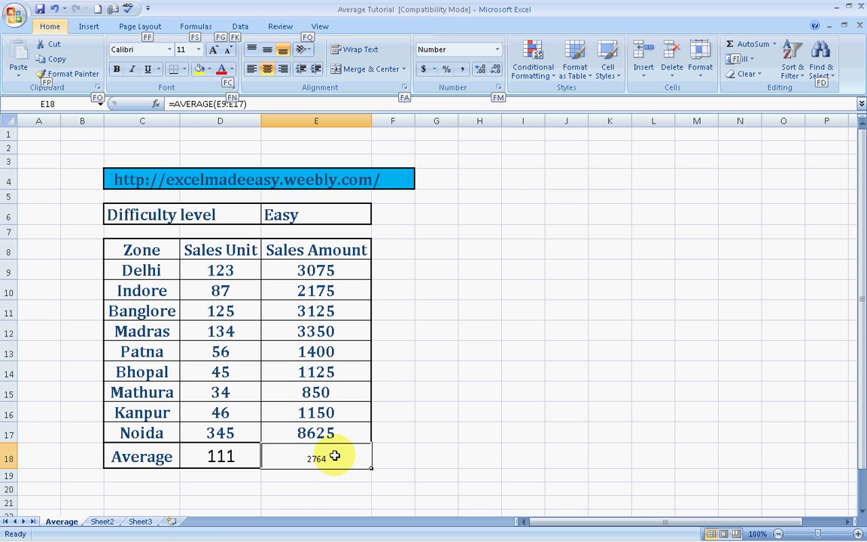
text(fs21)
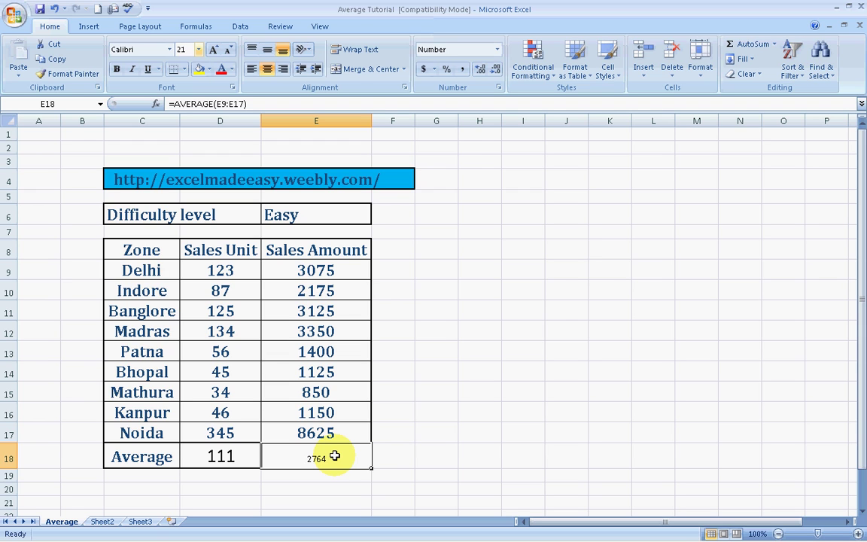
key(Return)
click(493, 425)
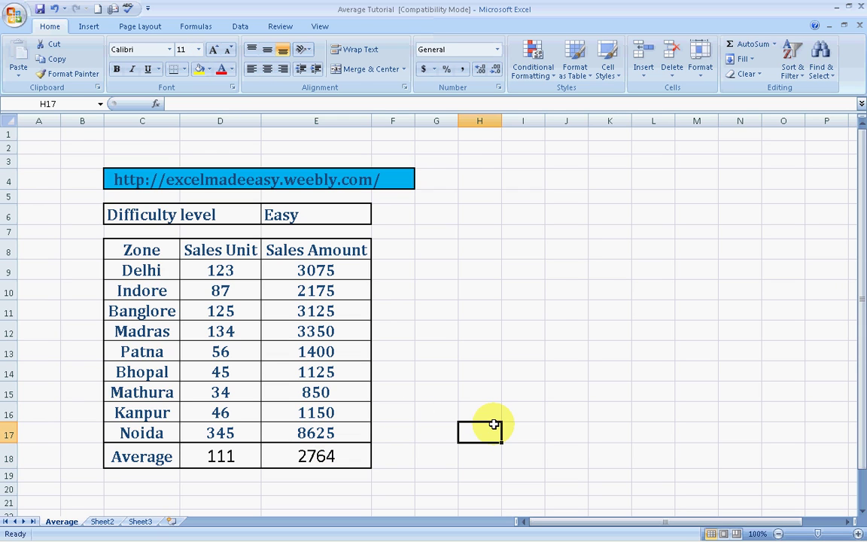
key(Left)
key(Down)
key(Left)
key(Left)
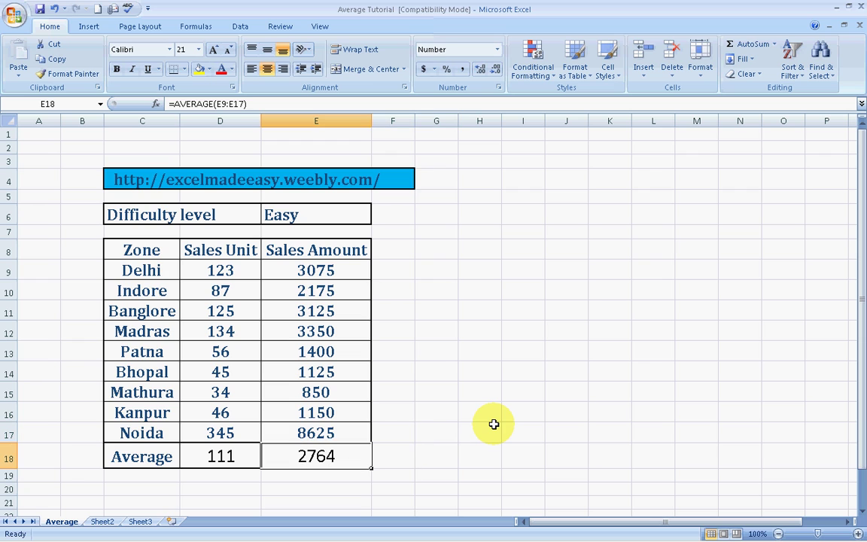
key(Up)
key(Up)
key(Down)
key(Down)
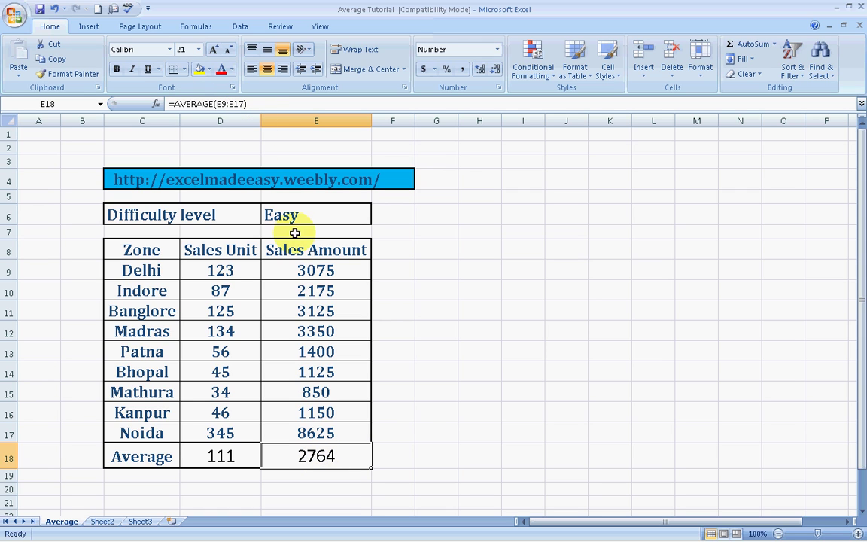
click(224, 454)
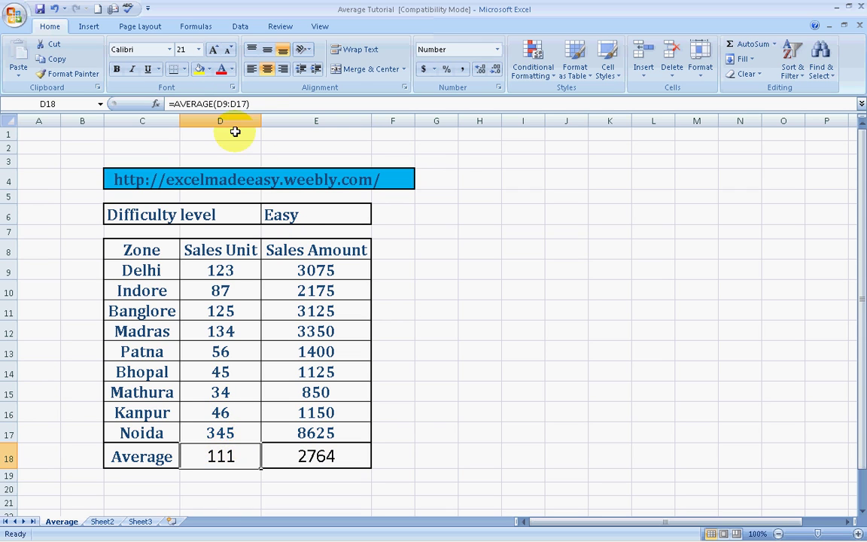
click(243, 104)
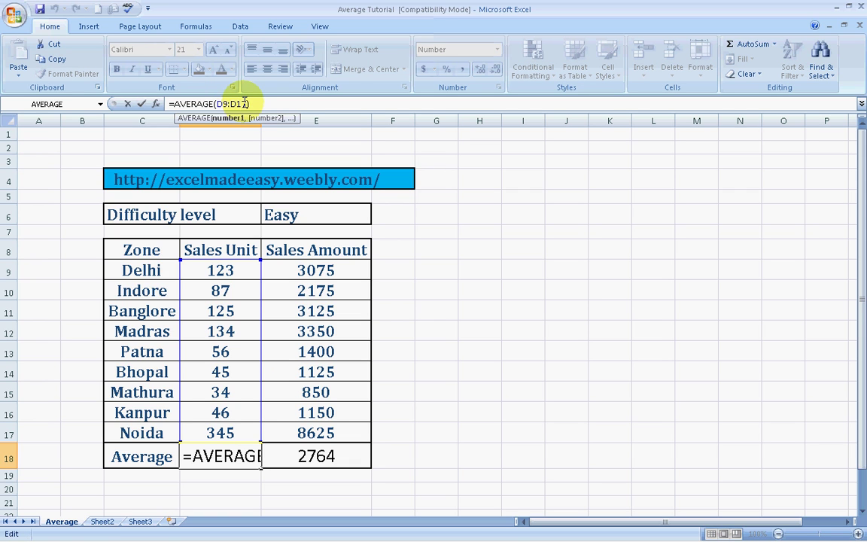
click(236, 487)
click(223, 452)
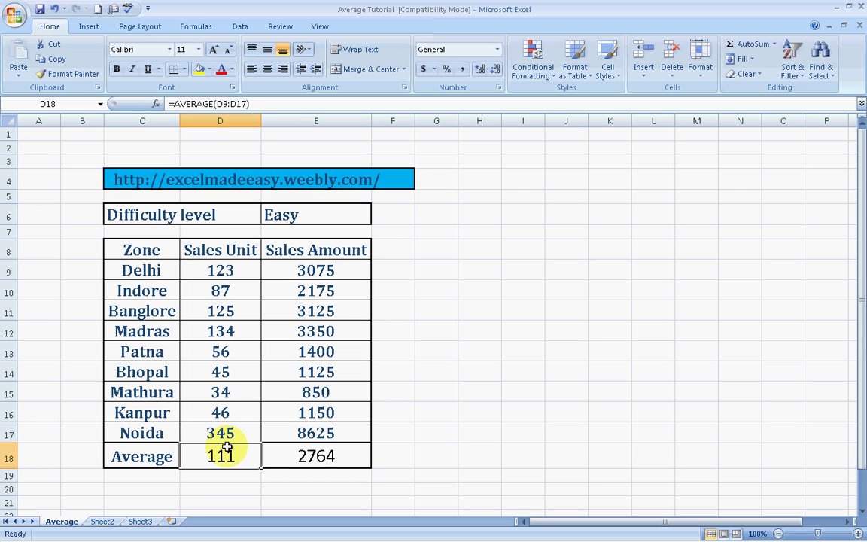
click(320, 451)
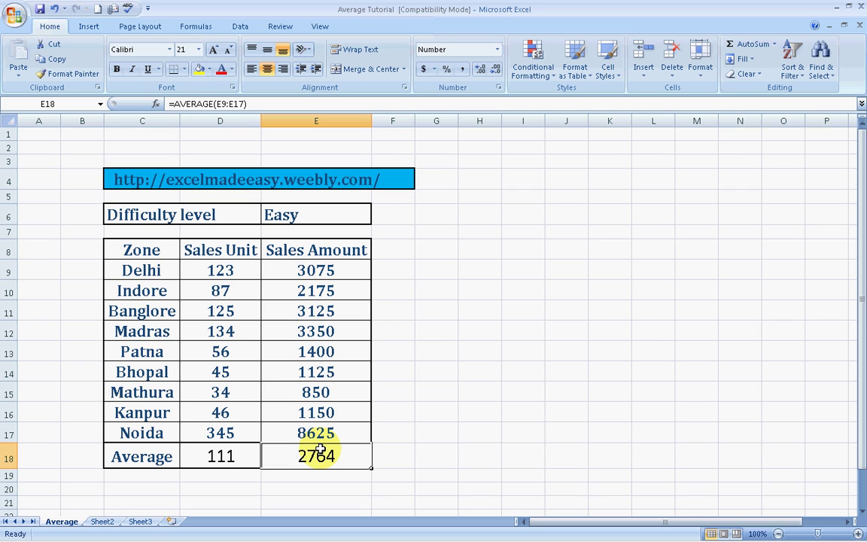
click(382, 462)
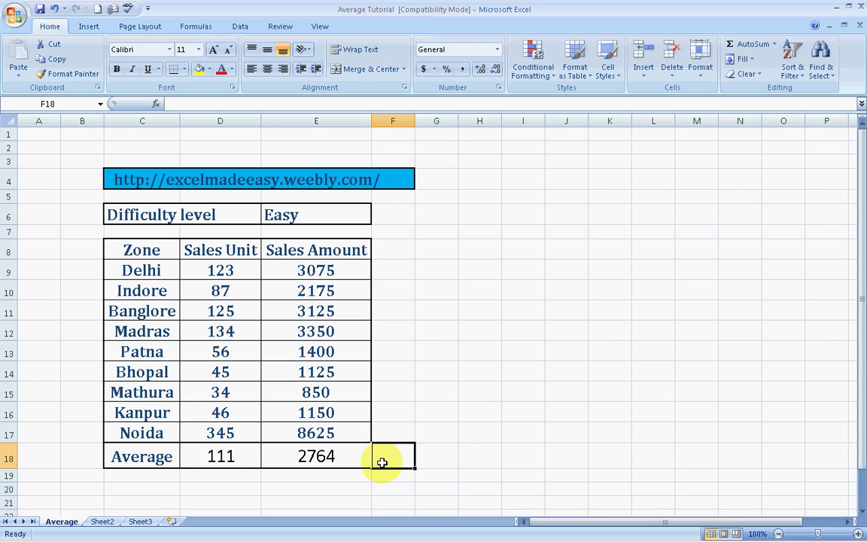
key(Right)
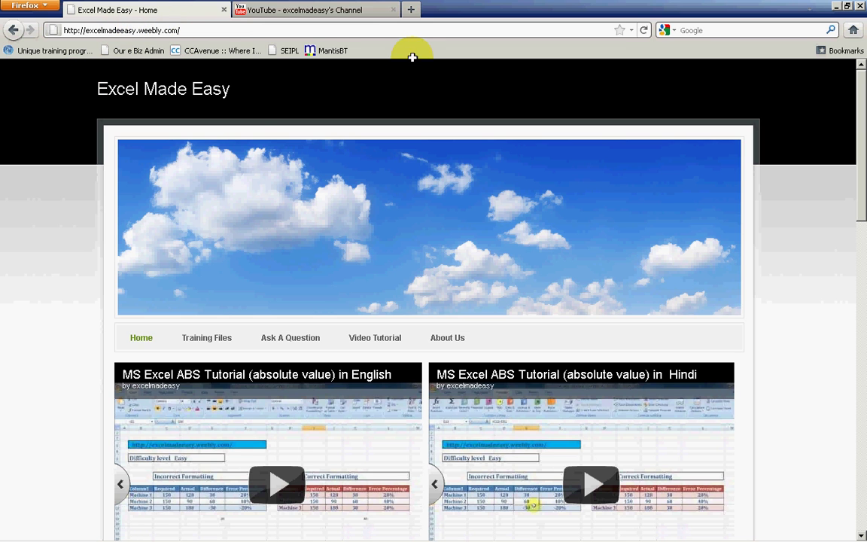
Step: Scroll down the Excel Made Easy home page through its tutorial videos to the site links
scroll(70, 322, down, 4)
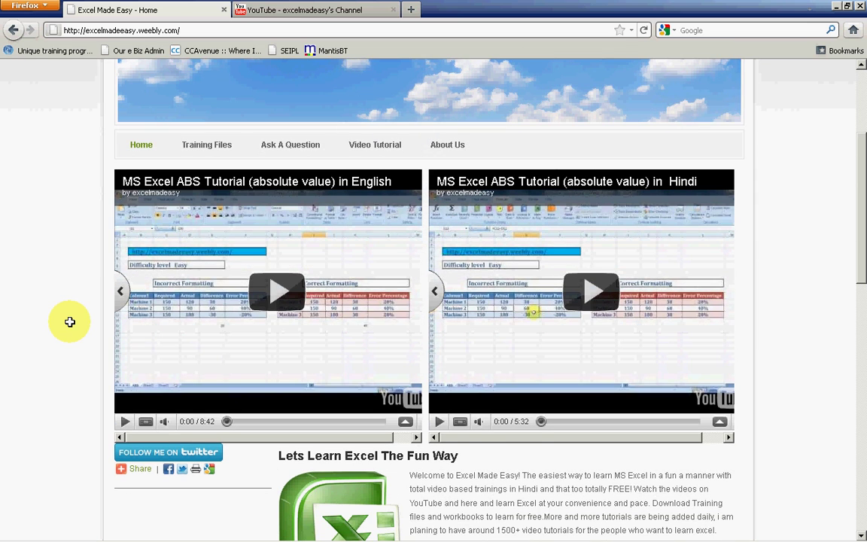
scroll(69, 322, down, 1)
scroll(70, 321, down, 2)
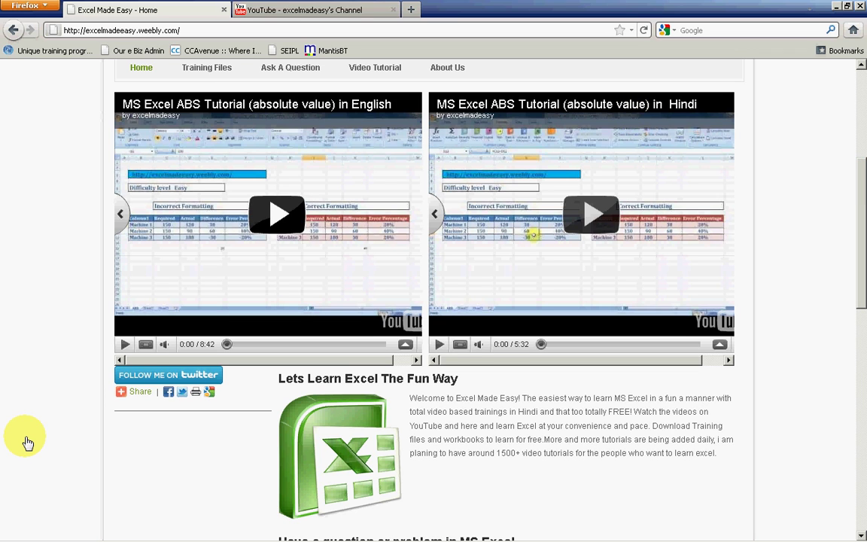
scroll(27, 443, down, 3)
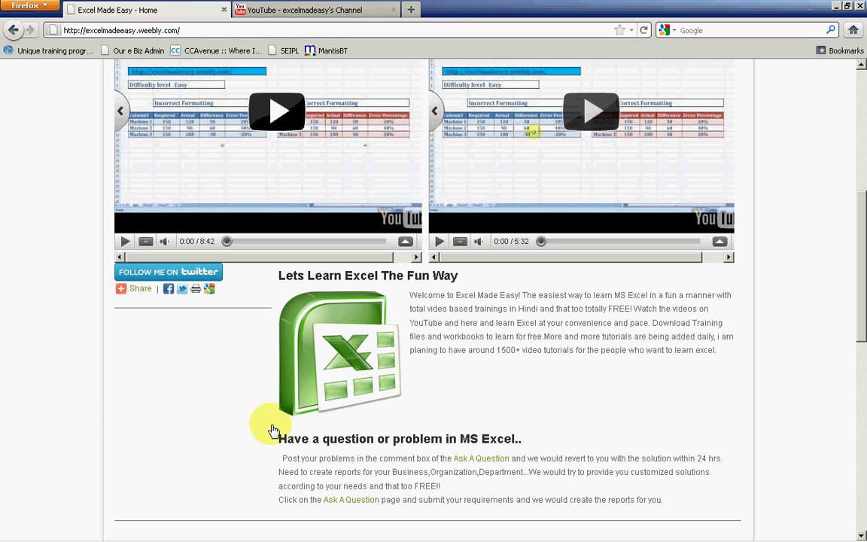
drag(863, 298, 863, 265)
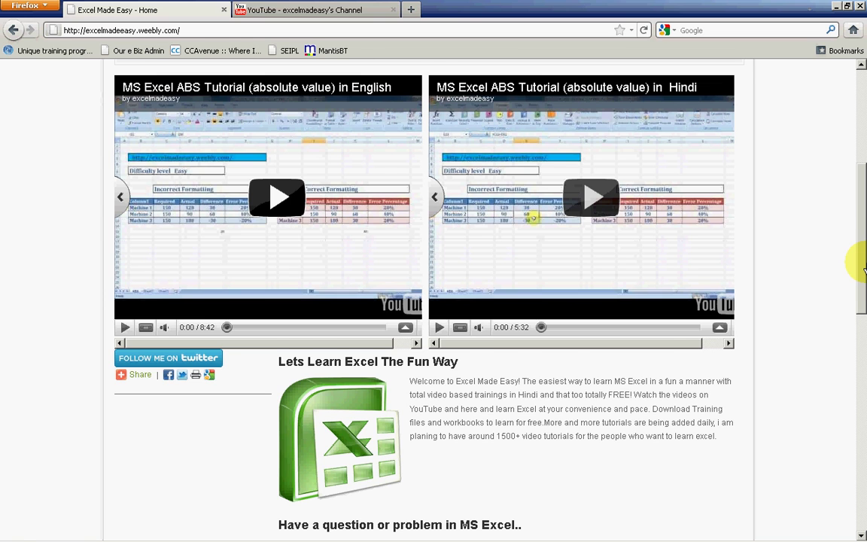
drag(863, 267, 863, 339)
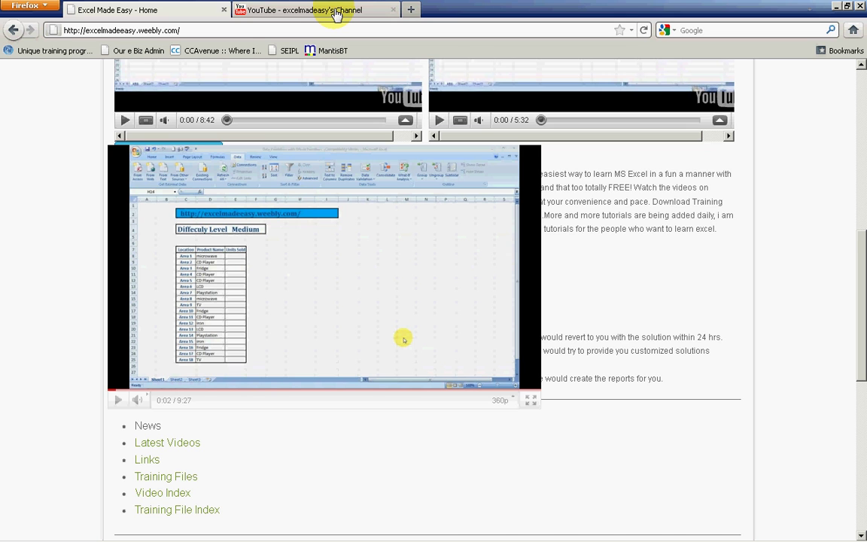
Step: Switch to the YouTube tab showing the Excel Made Easy channel's uploads
click(337, 13)
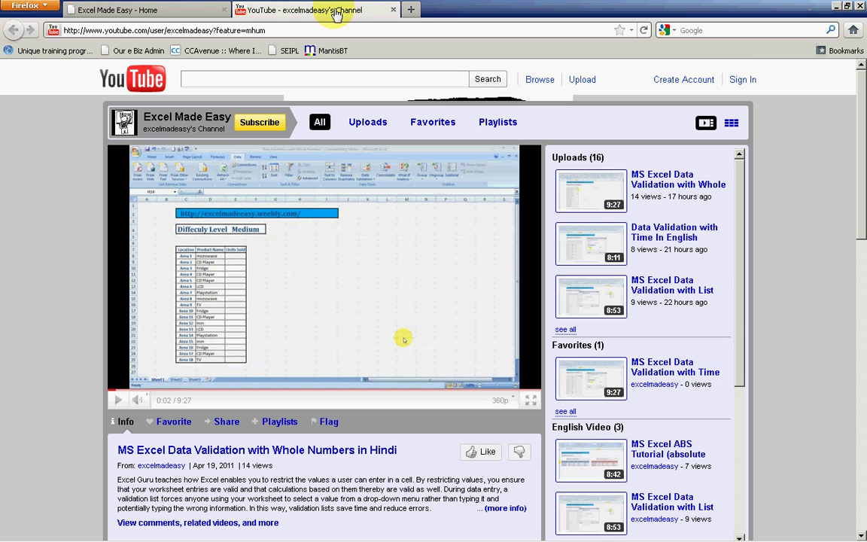